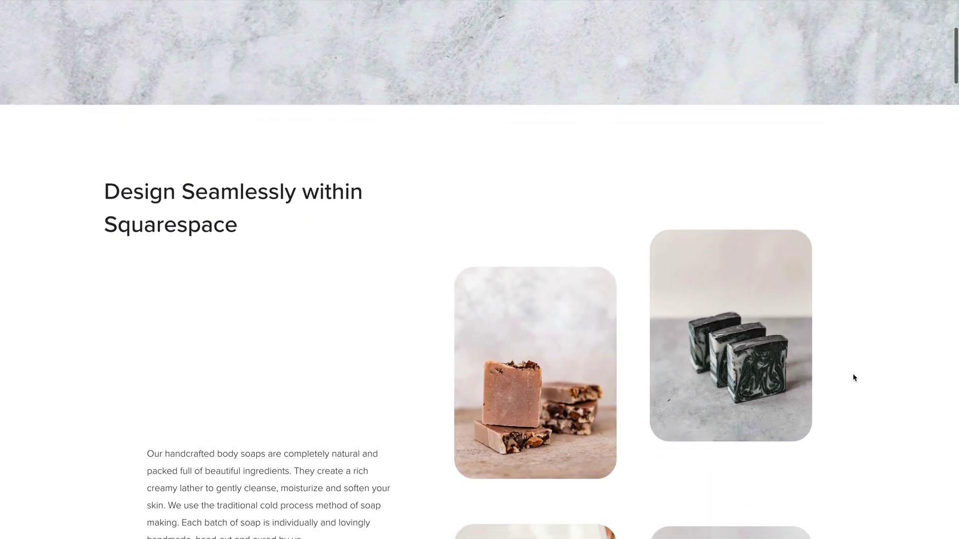
scroll(852, 374, down, 2)
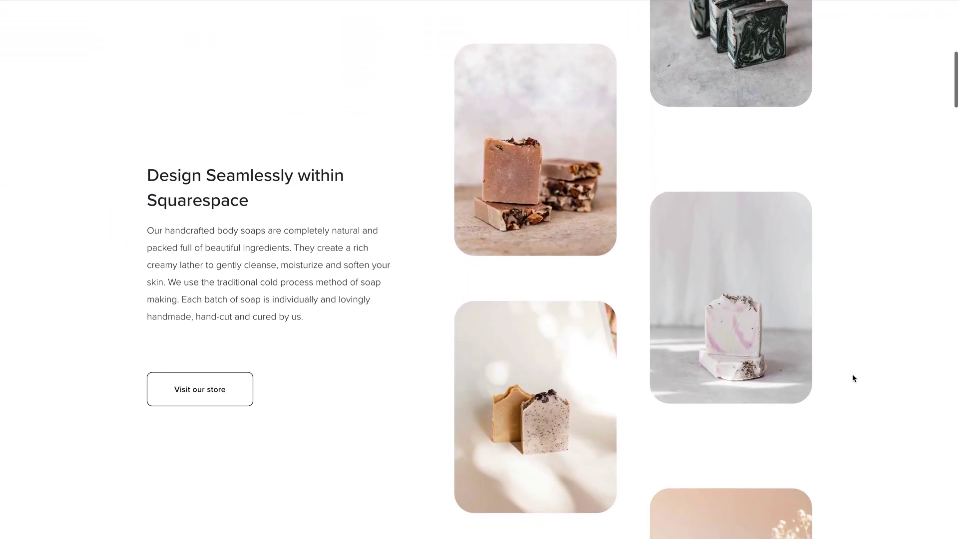
Scroll down the soap page and back up to the 'Design Seamlessly within Squarespace' heading
scroll(852, 373, up, 2)
scroll(852, 374, up, 5)
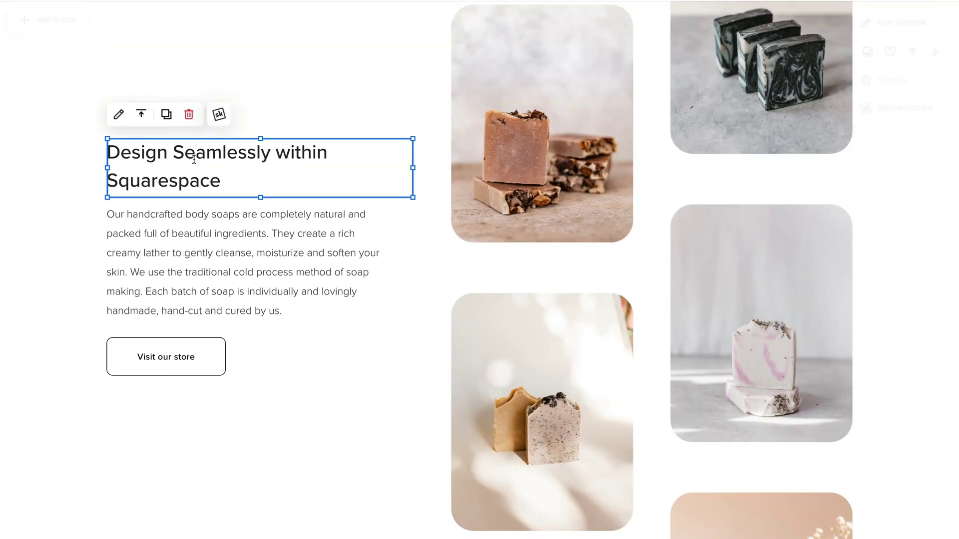
Show the heading's SquareKicker Advanced Scroll Effects settings, with the panel moved aside
click(218, 116)
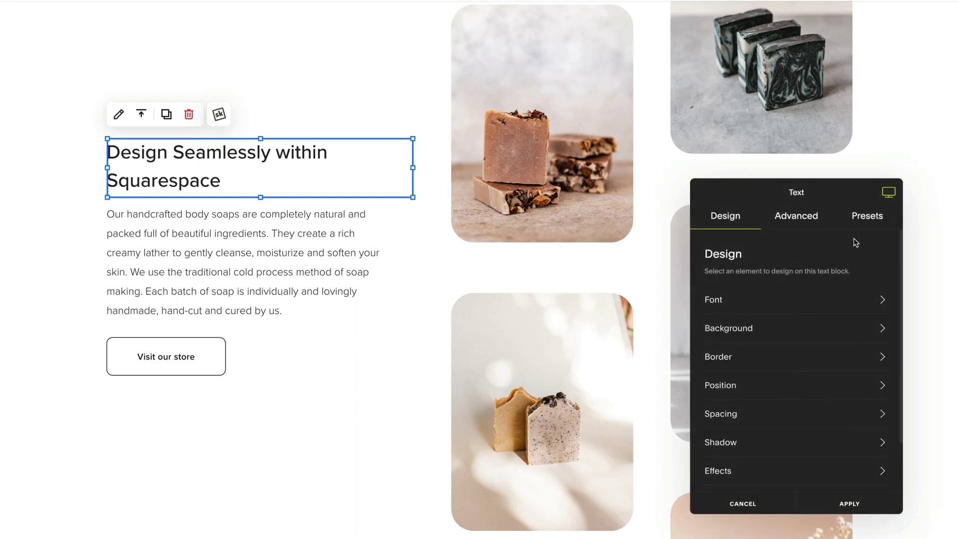
click(813, 220)
drag(823, 184, 589, 95)
click(596, 212)
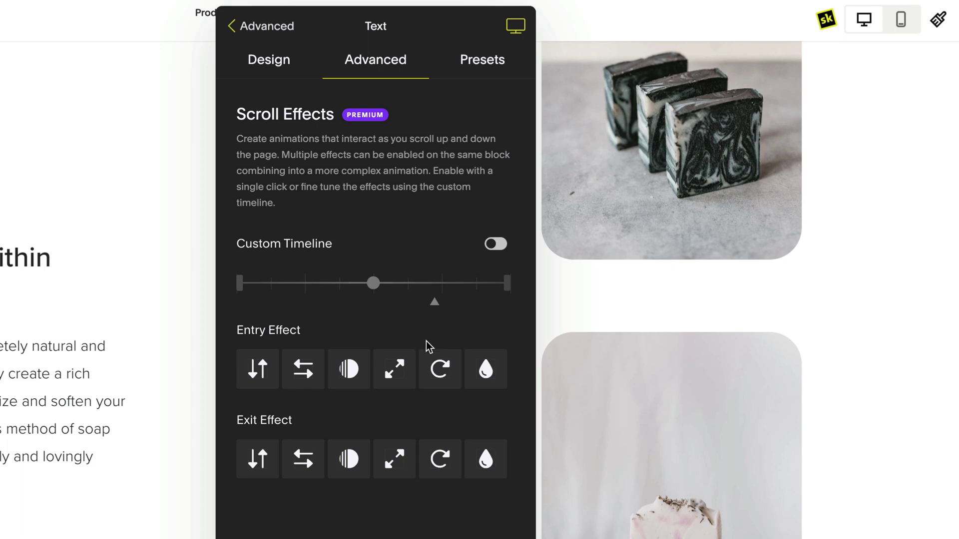
scroll(181, 377, up, 4)
scroll(181, 377, down, 3)
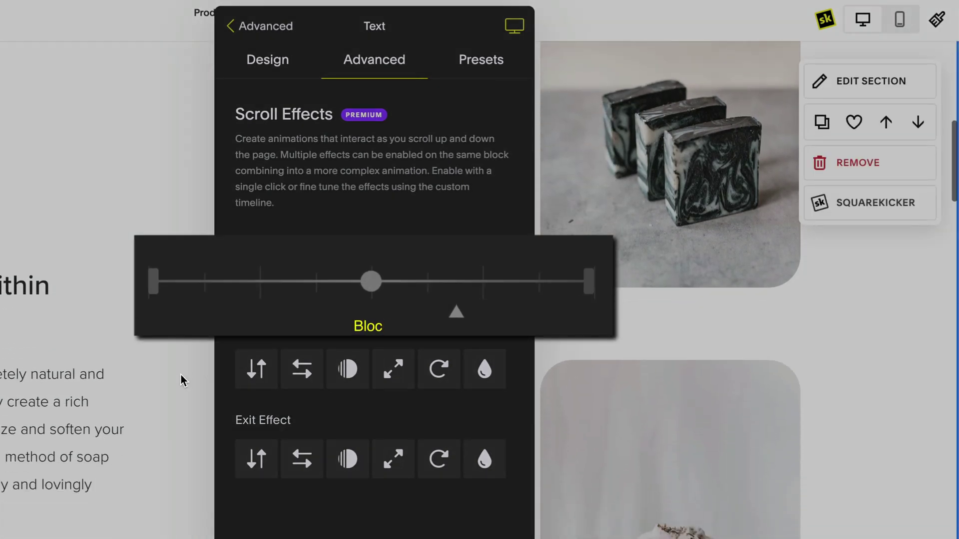
scroll(181, 380, up, 3)
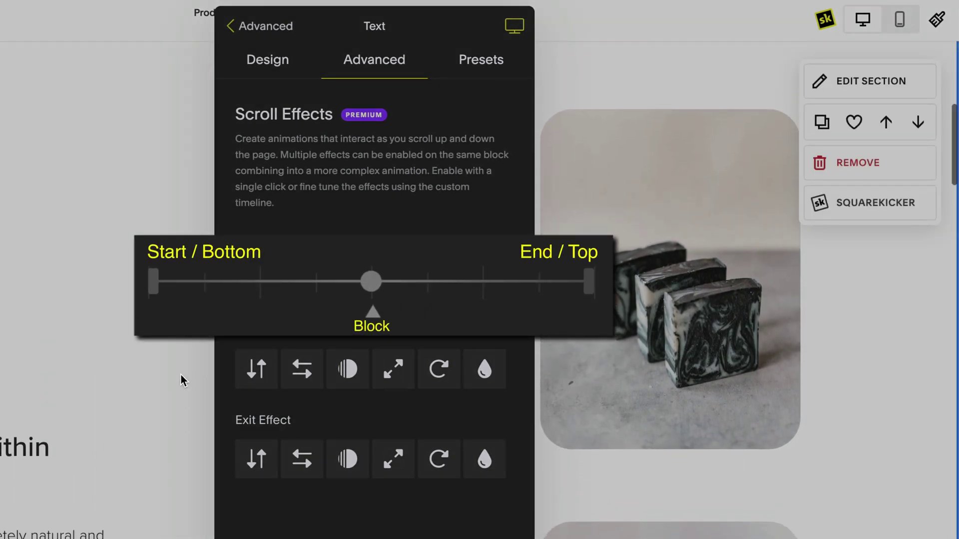
scroll(181, 380, up, 1)
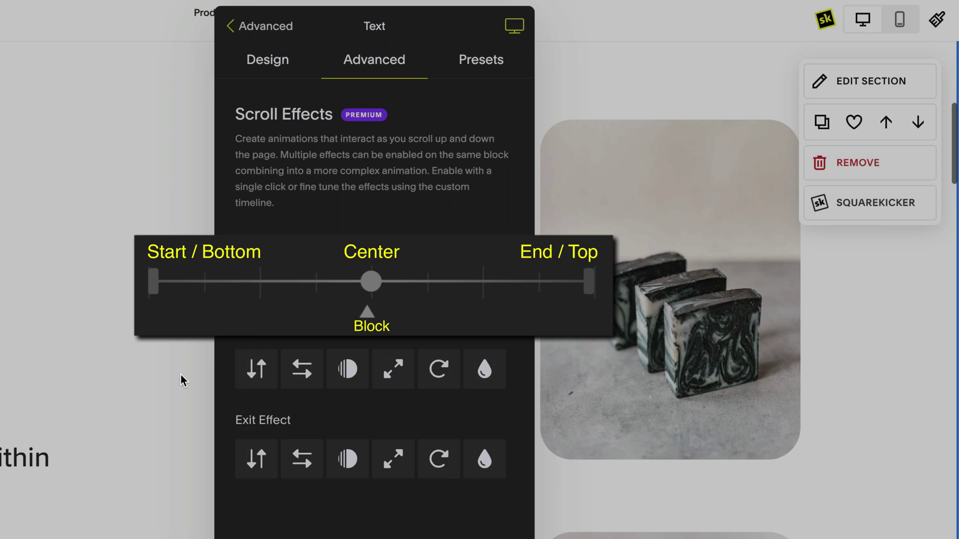
scroll(182, 380, down, 1)
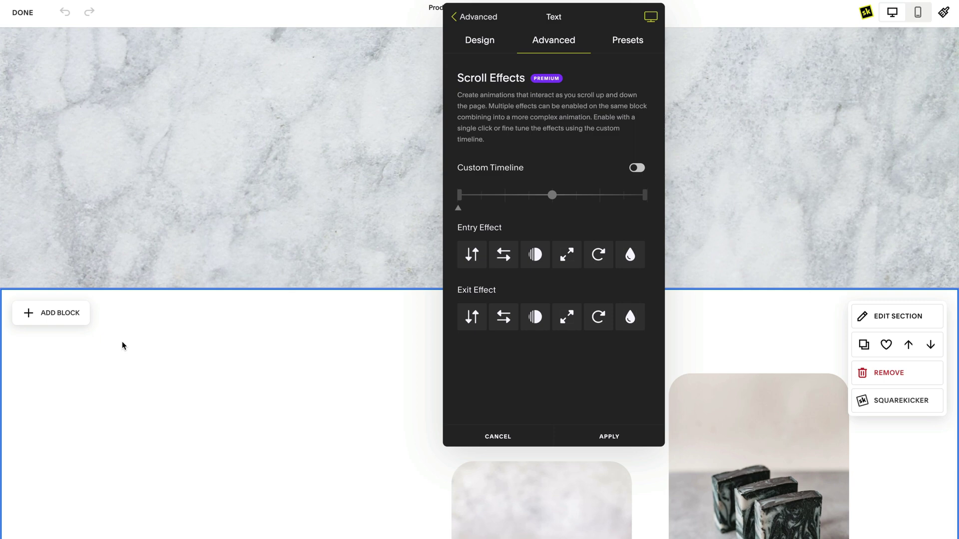
scroll(140, 342, down, 1)
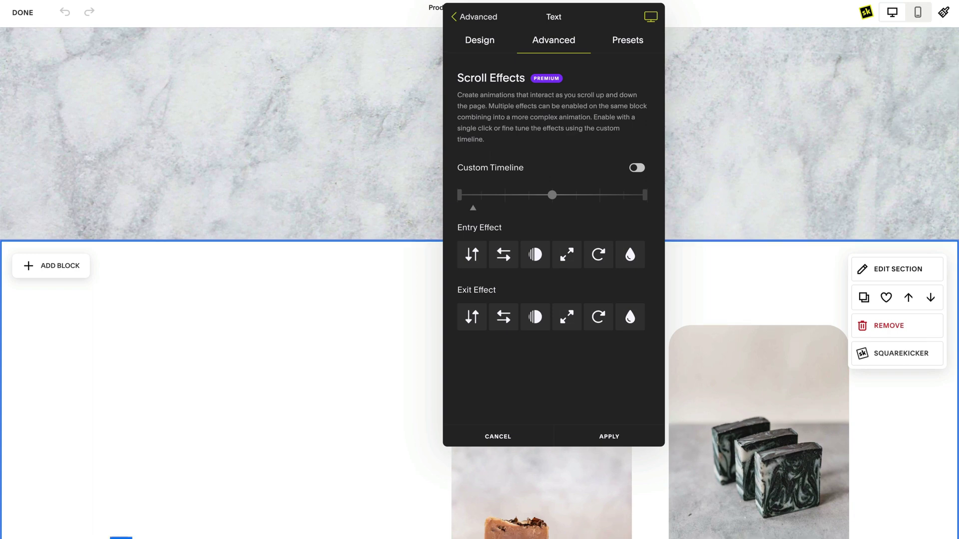
scroll(139, 342, down, 4)
scroll(139, 343, down, 7)
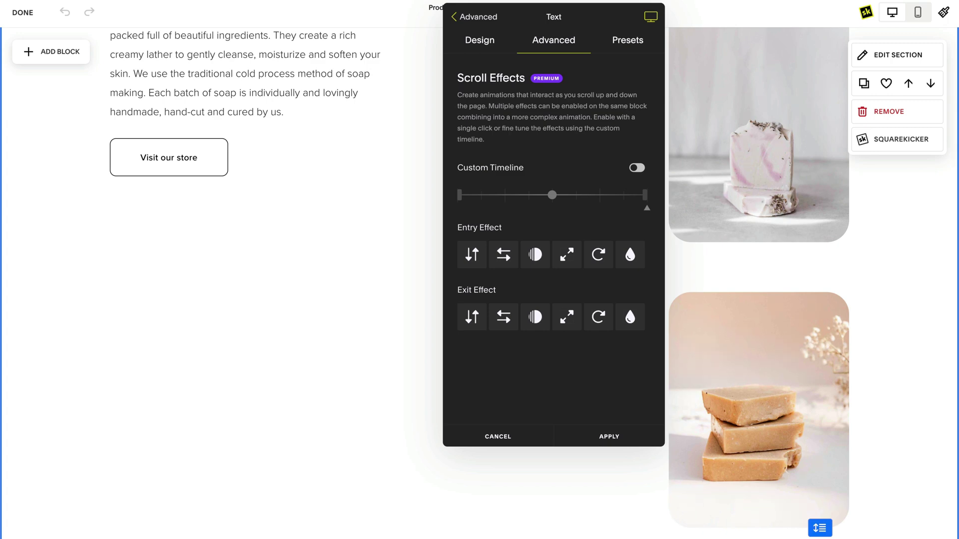
scroll(139, 342, up, 1)
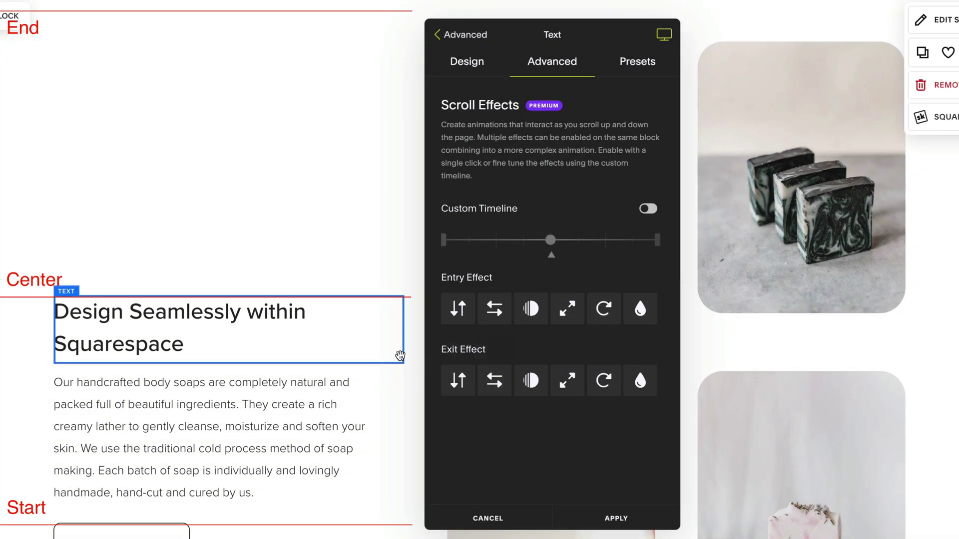
scroll(399, 355, down, 7)
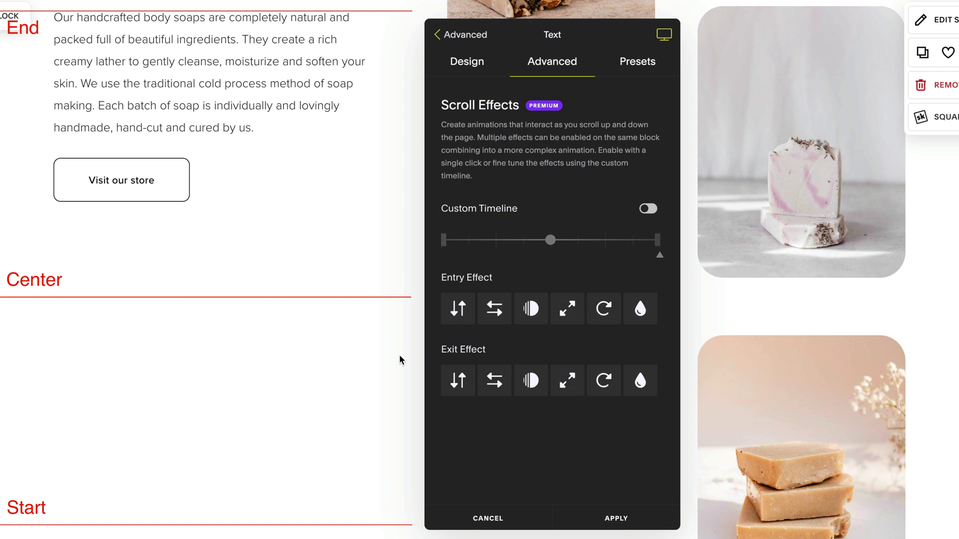
scroll(400, 354, up, 10)
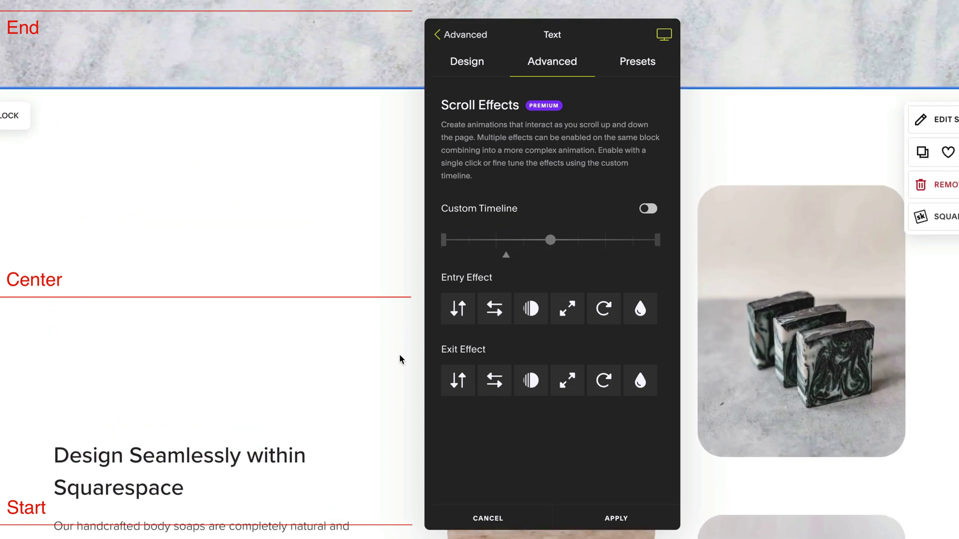
scroll(399, 355, up, 4)
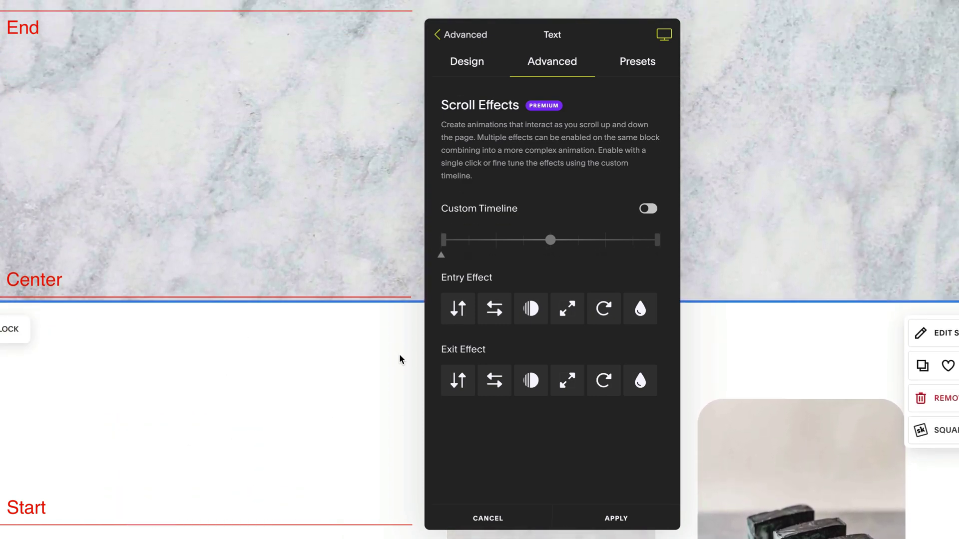
Enable an Opacity entry effect on the heading starting at 0%, and scroll to preview it
click(532, 317)
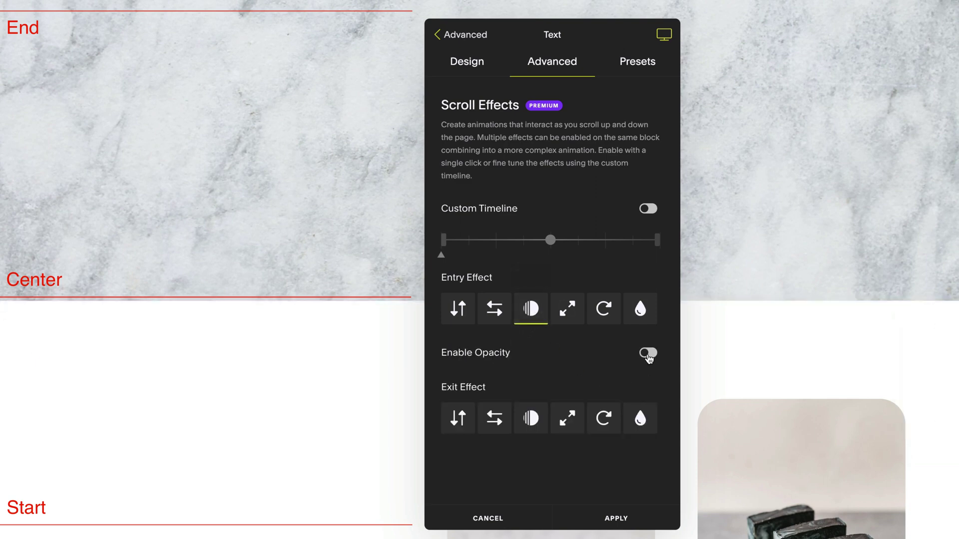
click(649, 354)
scroll(319, 419, down, 5)
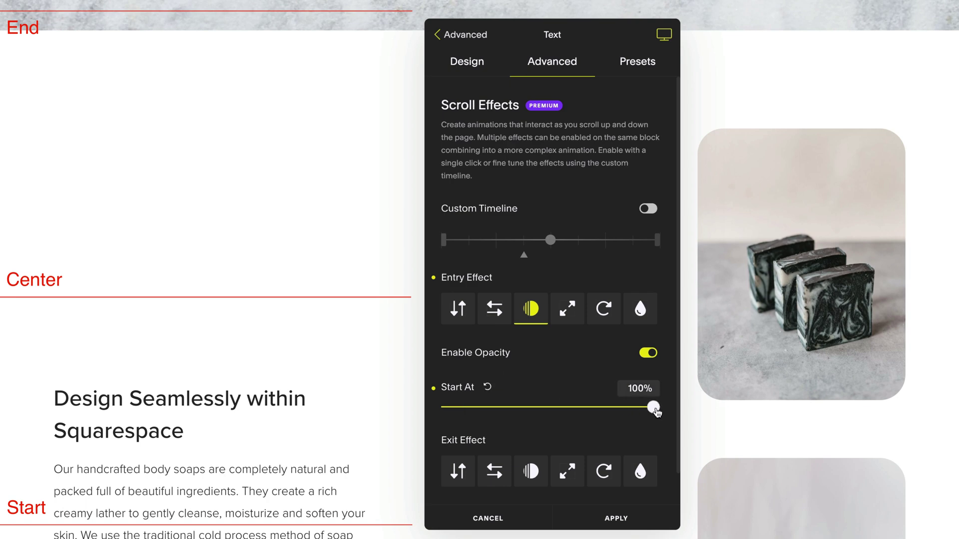
drag(653, 407, 442, 407)
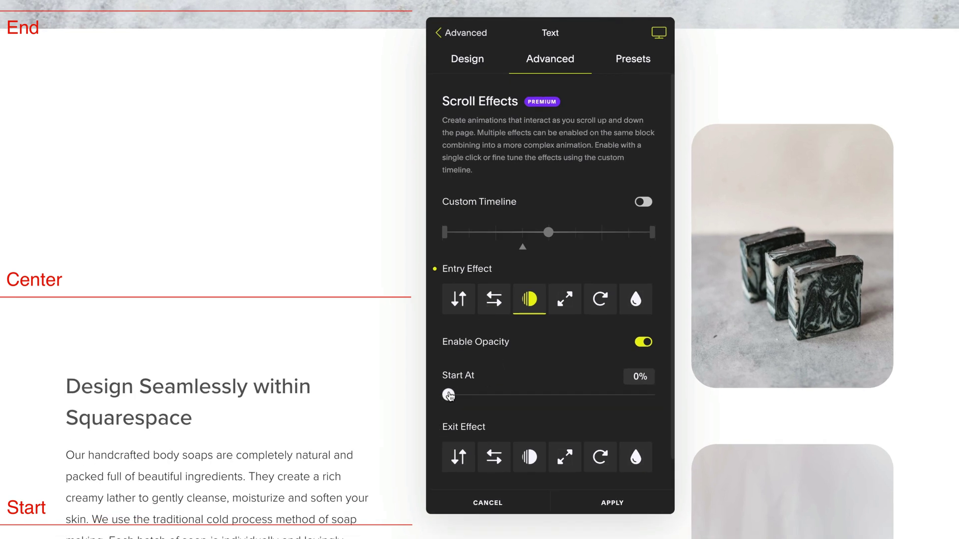
scroll(371, 286, up, 5)
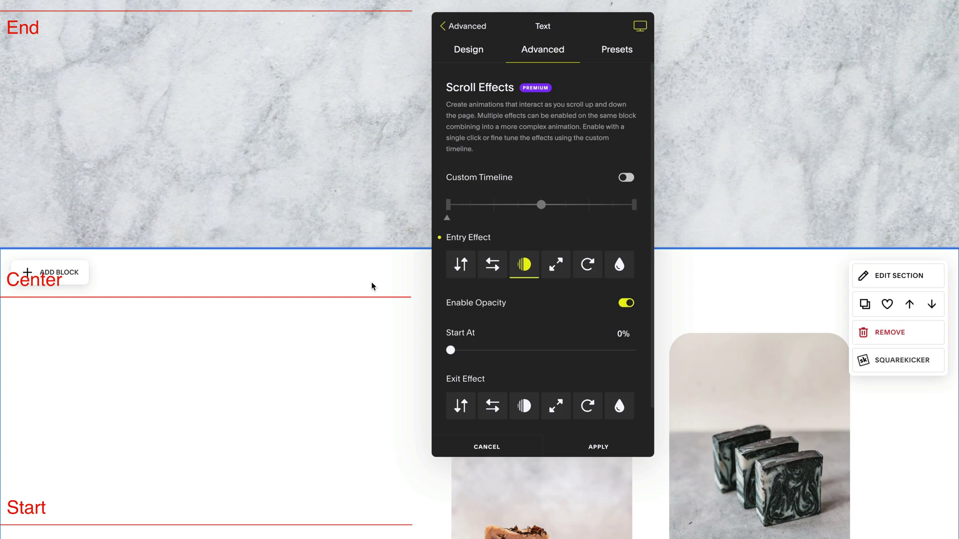
scroll(371, 287, down, 6)
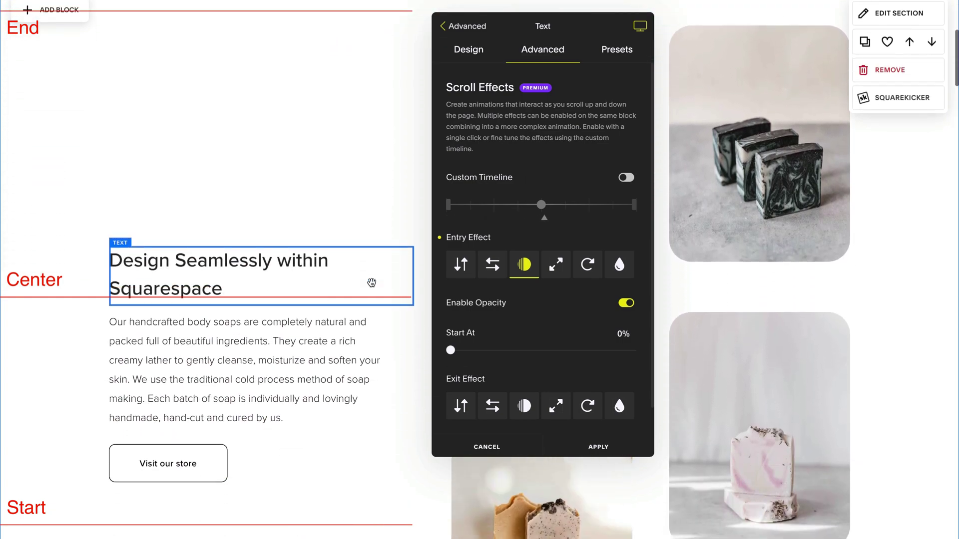
scroll(371, 283, up, 6)
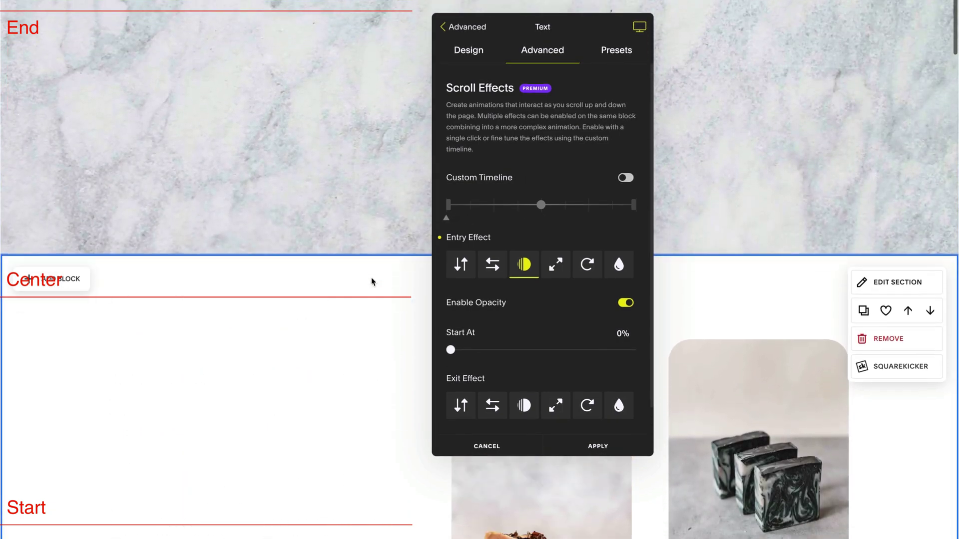
scroll(372, 282, down, 6)
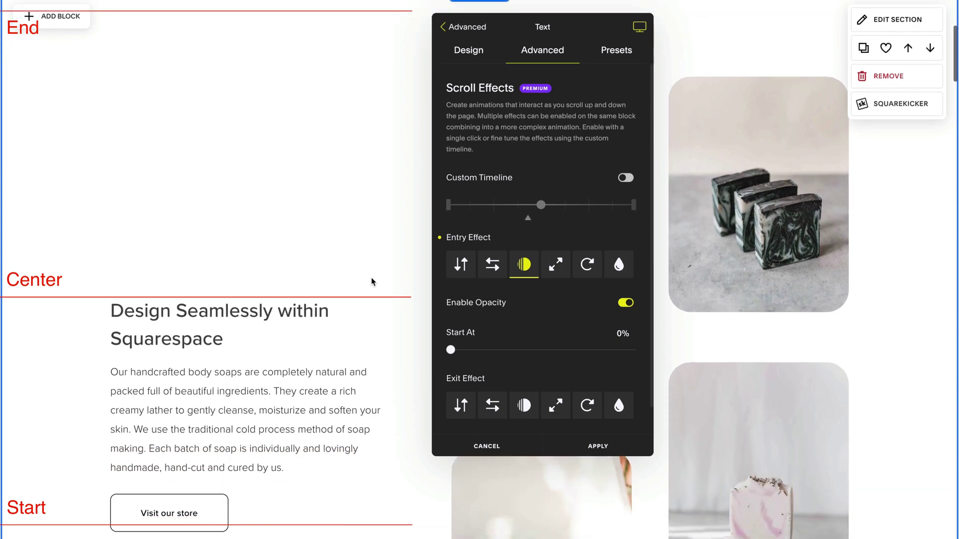
scroll(371, 282, down, 1)
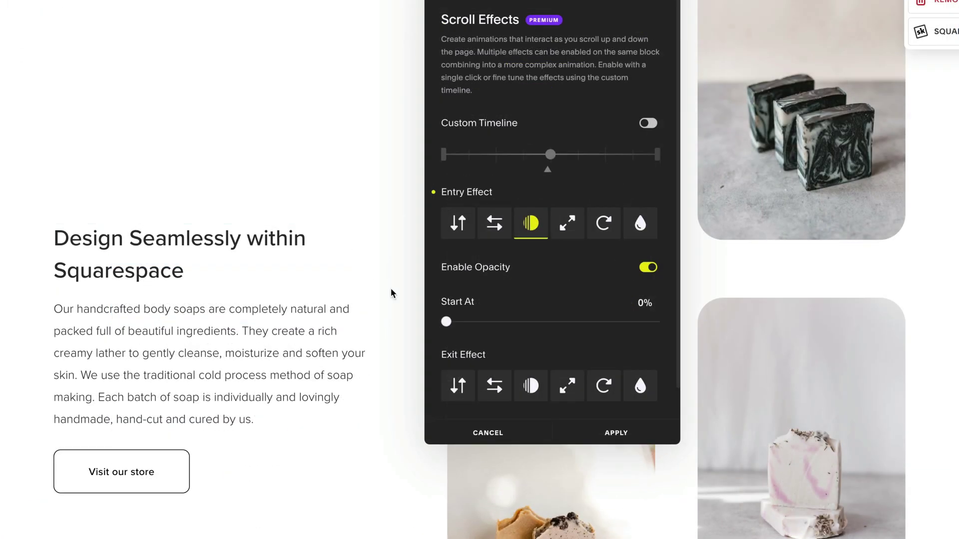
Raise the heading's Opacity Start At value to 30% and preview the fade
drag(450, 350, 508, 327)
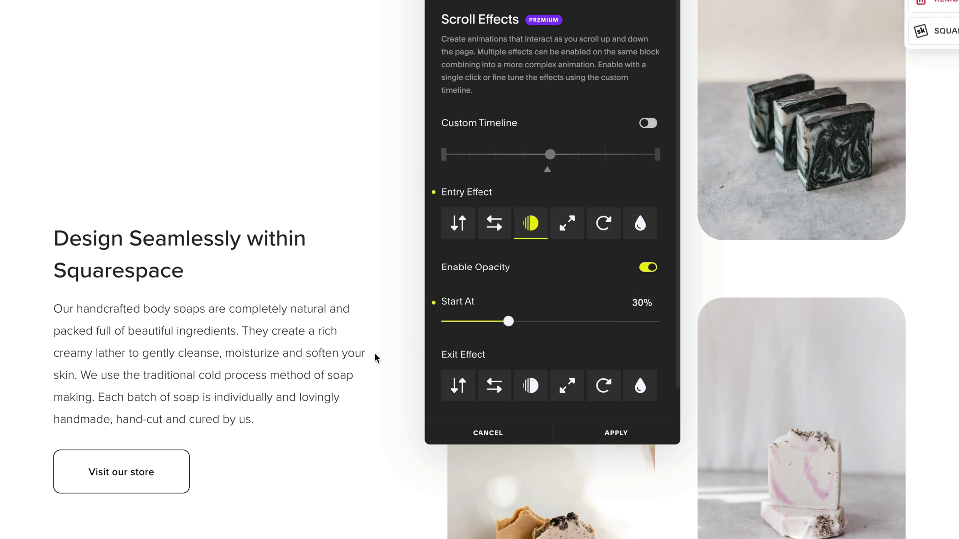
scroll(375, 357, up, 5)
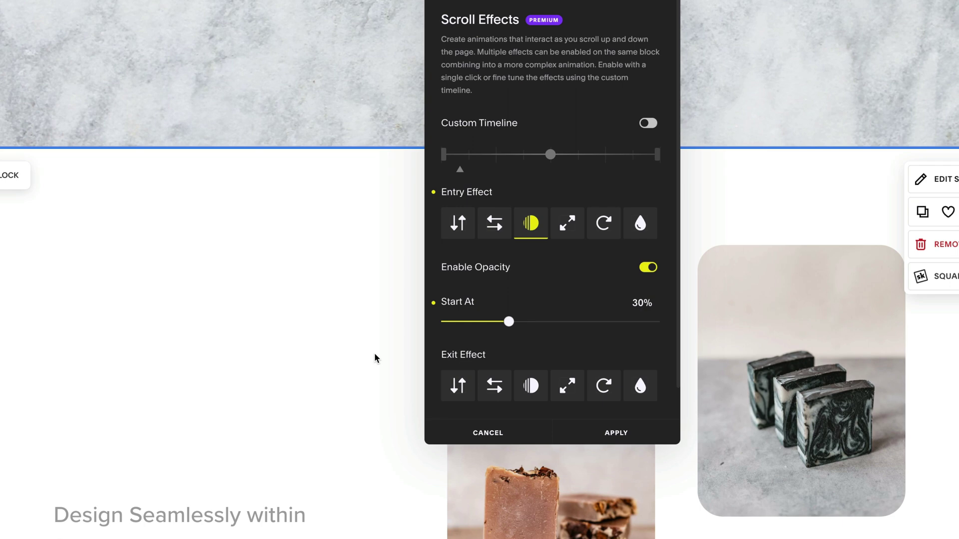
scroll(374, 355, down, 5)
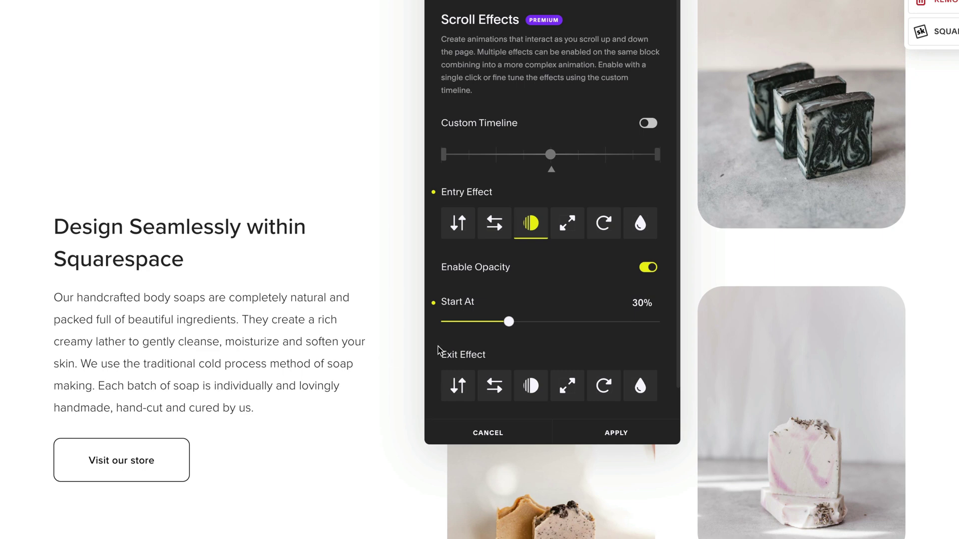
click(605, 228)
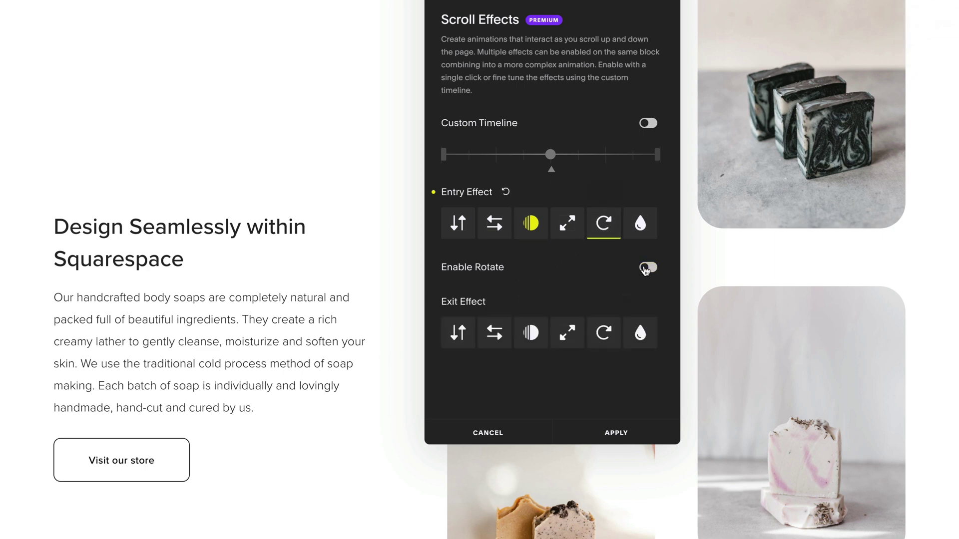
click(648, 267)
scroll(321, 316, up, 6)
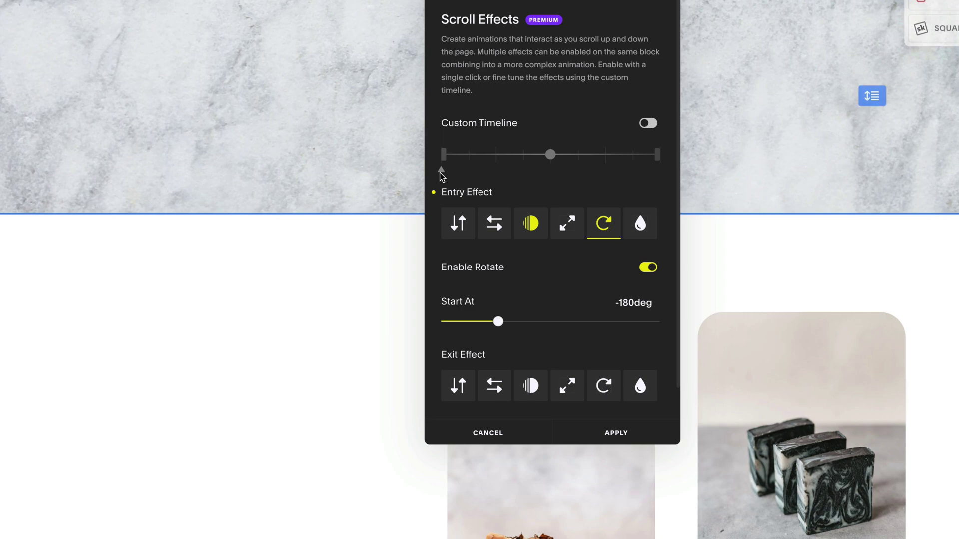
scroll(301, 341, down, 4)
scroll(301, 341, down, 4)
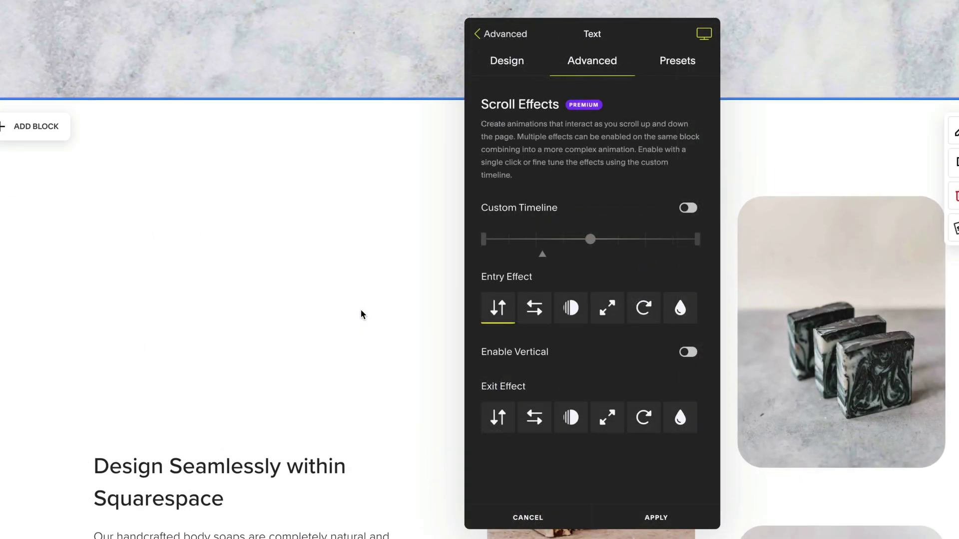
scroll(328, 199, up, 3)
scroll(336, 313, down, 5)
scroll(336, 312, down, 1)
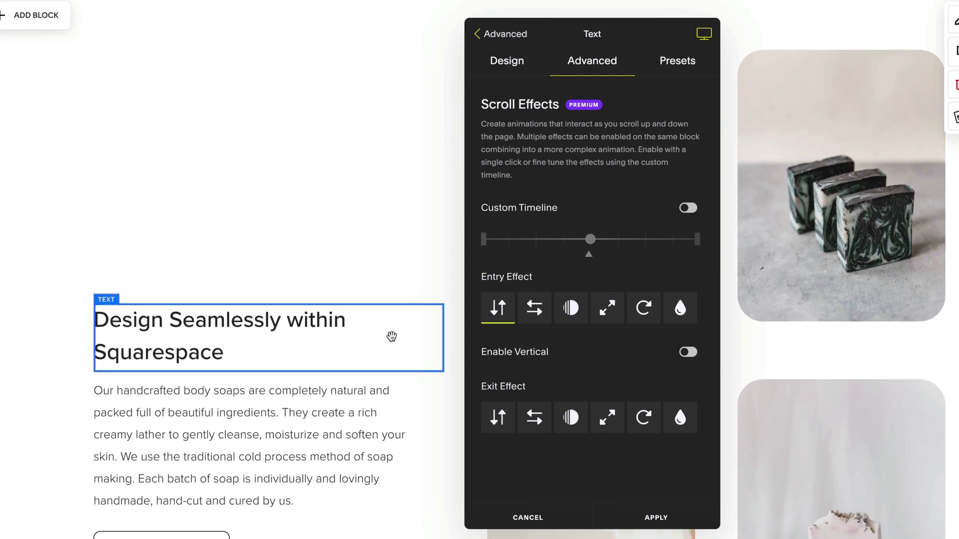
scroll(391, 336, up, 5)
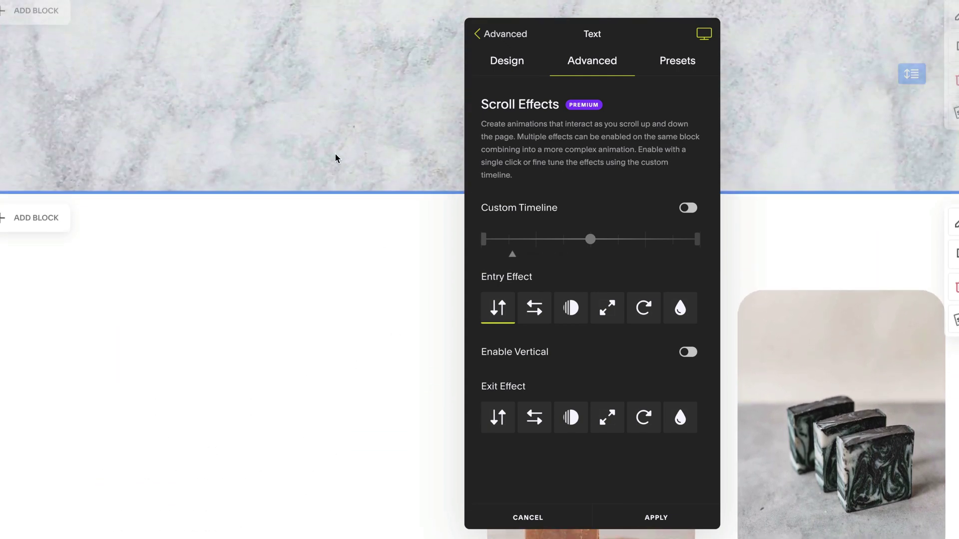
scroll(369, 456, down, 4)
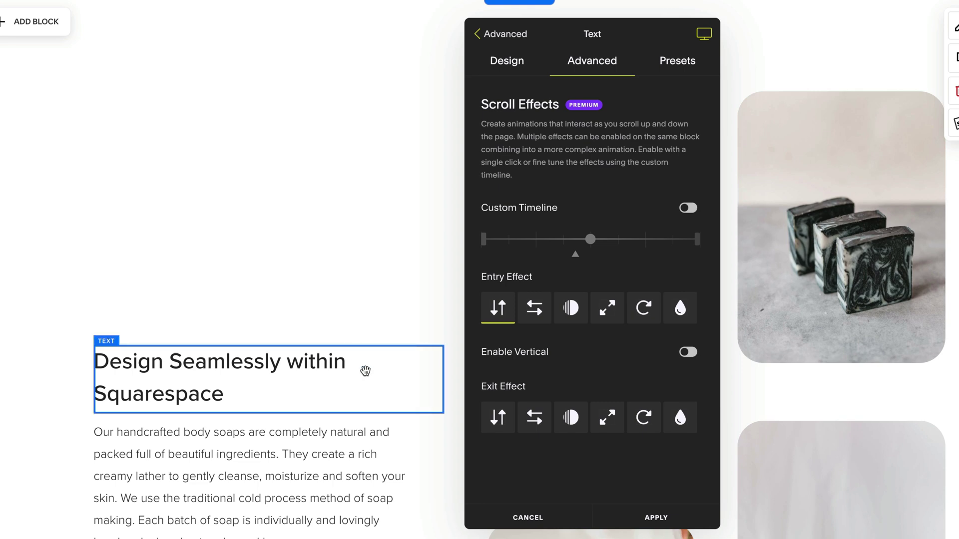
scroll(365, 370, up, 4)
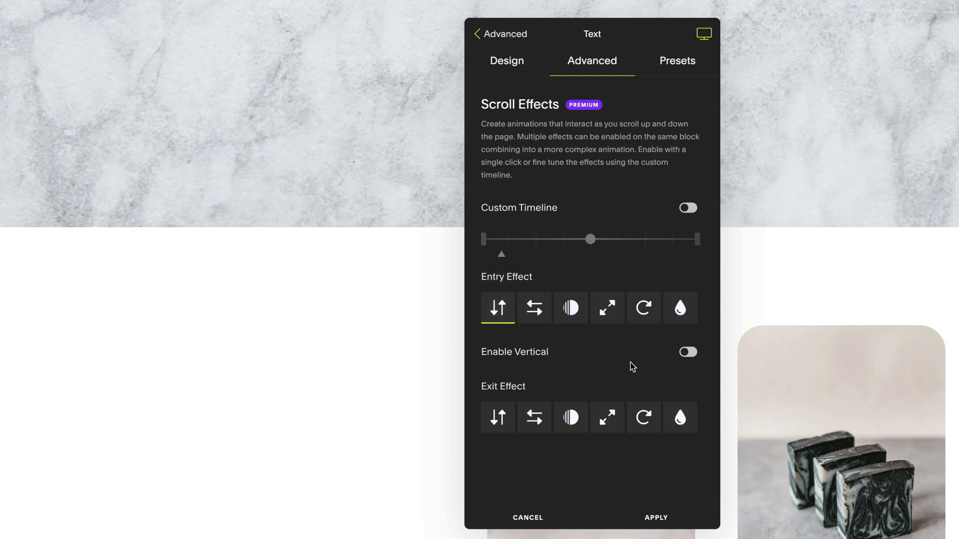
Enable the heading's Vertical entry effect starting at -70% and scroll to preview it
click(689, 352)
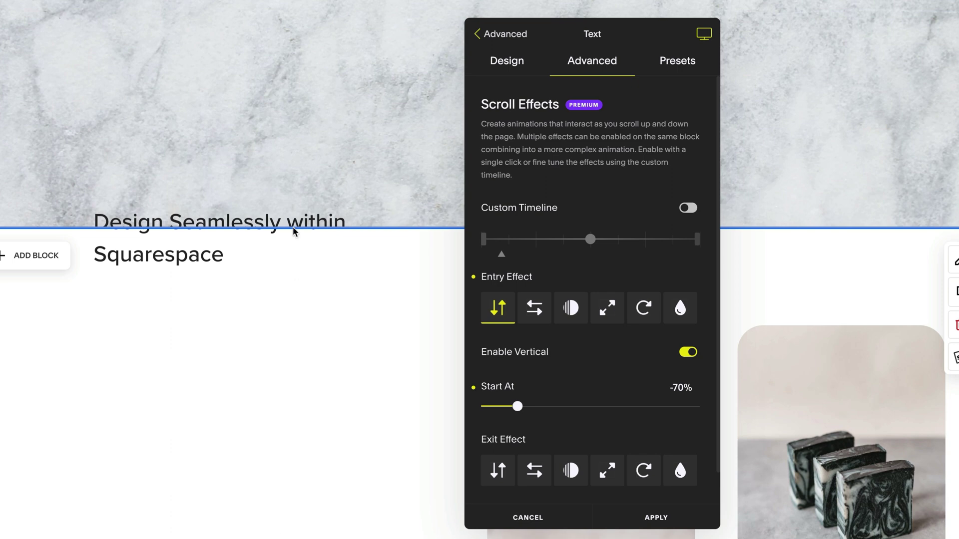
scroll(293, 227, down, 5)
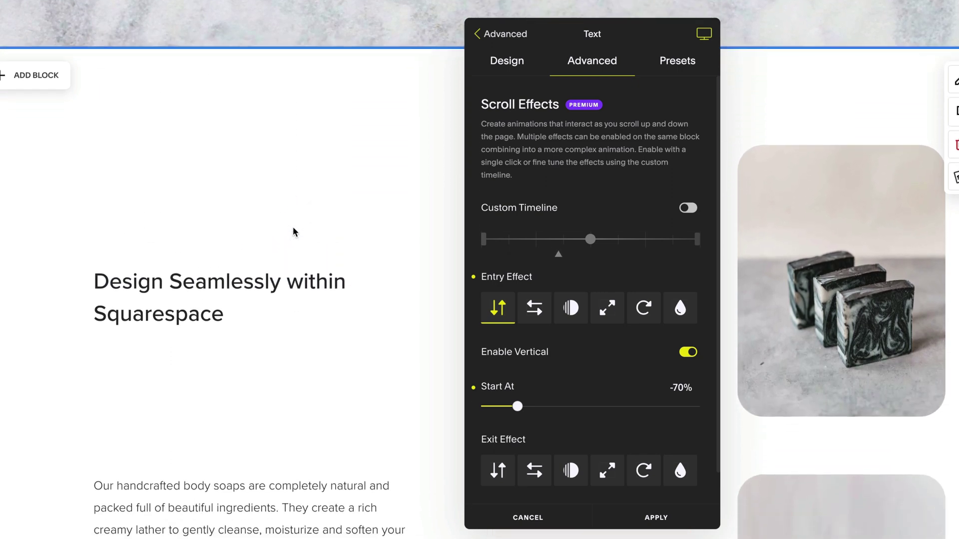
scroll(293, 227, down, 1)
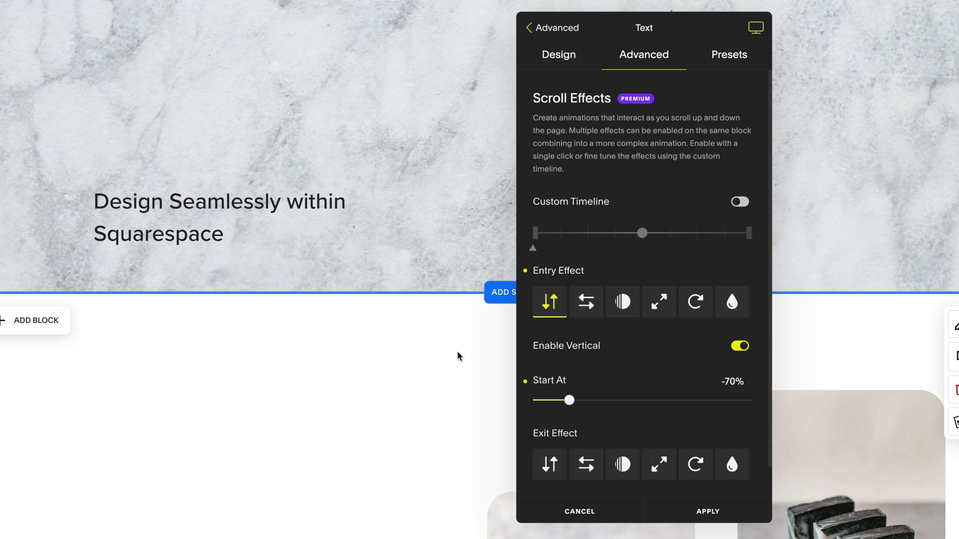
Enable a Scale entry effect starting at 150% on the heading and preview it
click(659, 301)
click(739, 347)
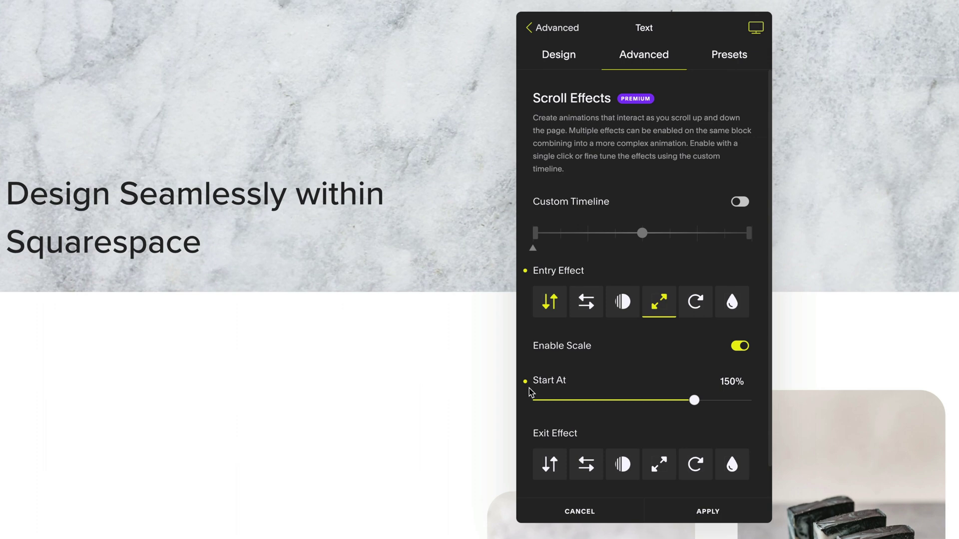
scroll(455, 393, down, 3)
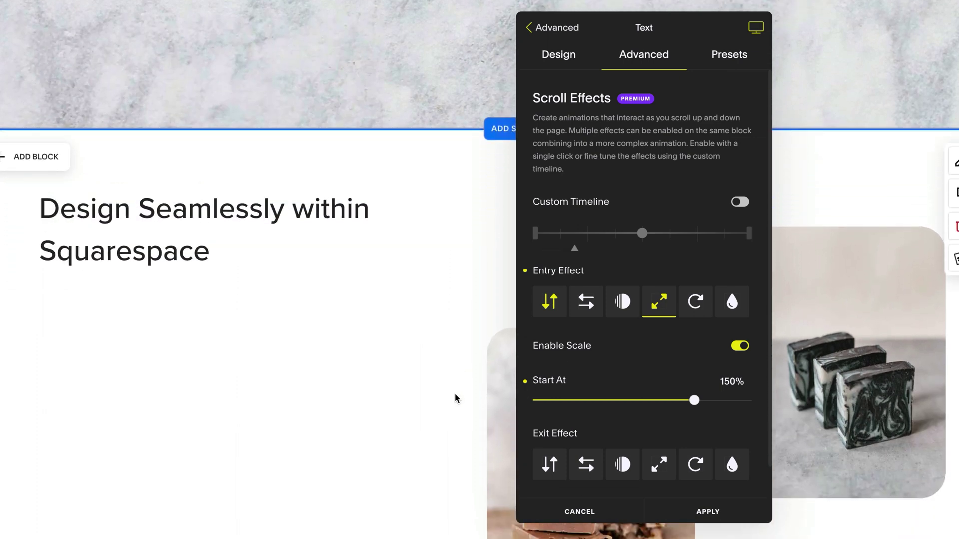
scroll(455, 398, down, 5)
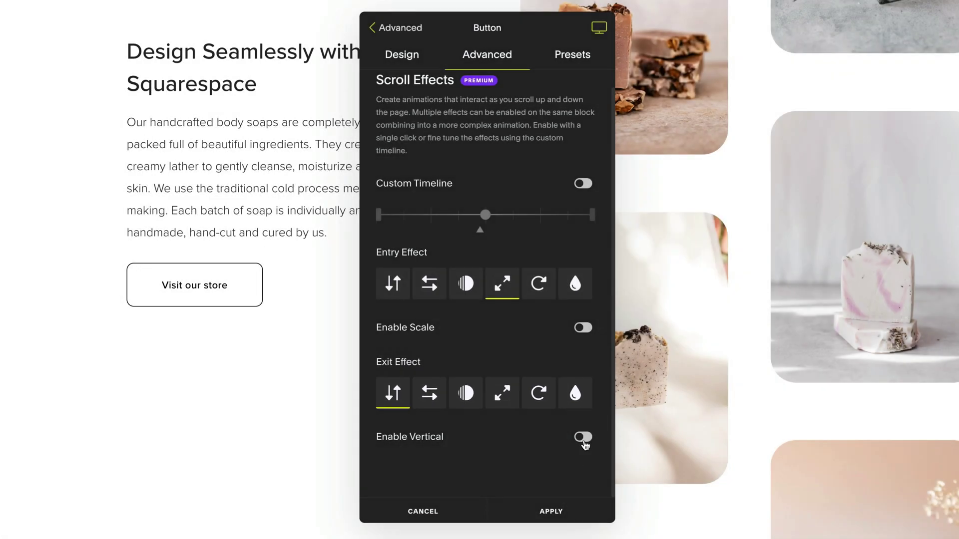
Enable a Vertical exit effect ending at 10% on the 'Visit our store' button and preview it
click(583, 438)
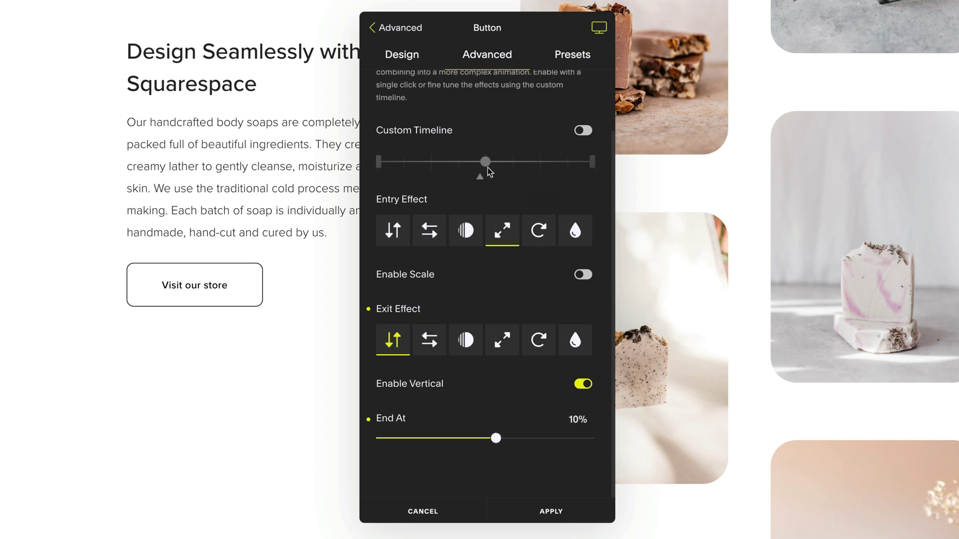
scroll(277, 260, down, 4)
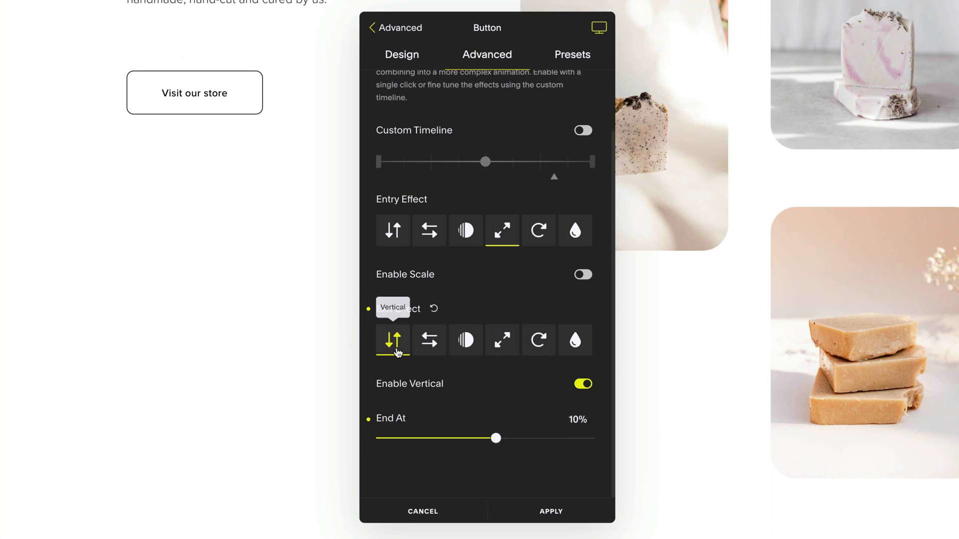
scroll(291, 342, up, 4)
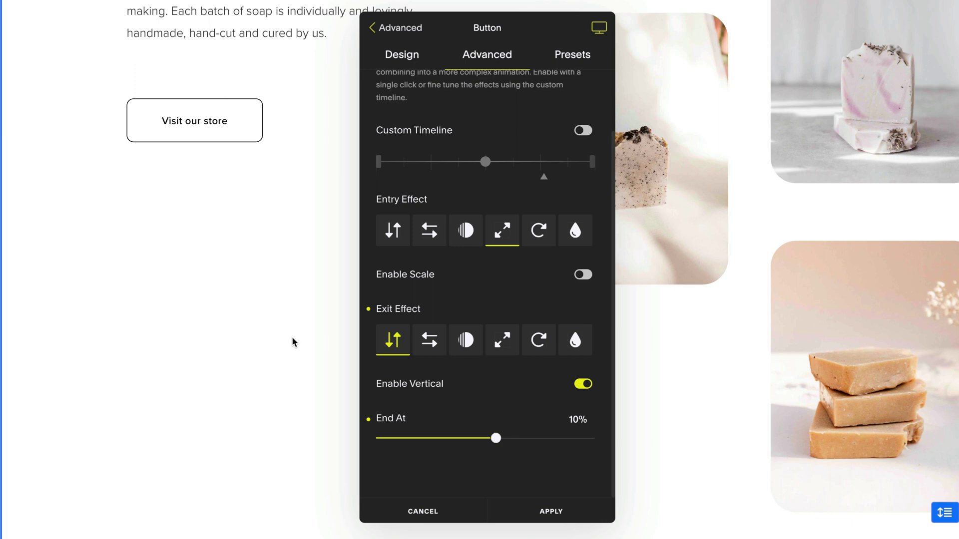
scroll(292, 338, down, 4)
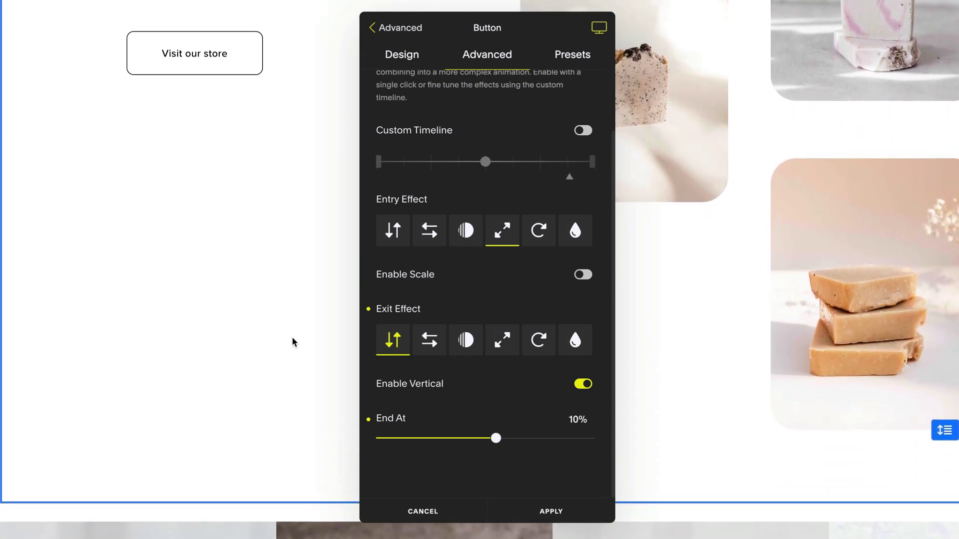
scroll(293, 339, up, 5)
scroll(291, 342, up, 3)
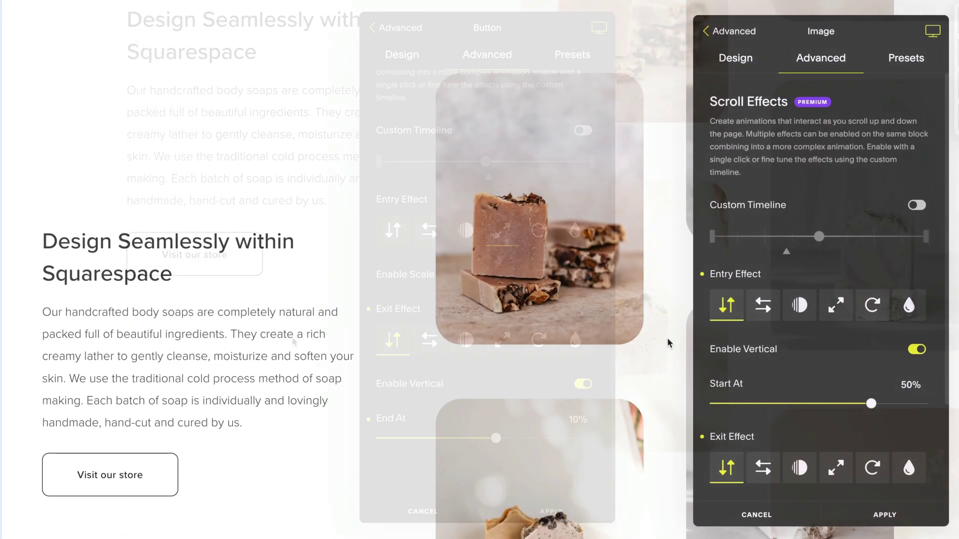
Scroll to preview the soap image's vertical entry (50%) and vertical exit effects
scroll(669, 343, down, 4)
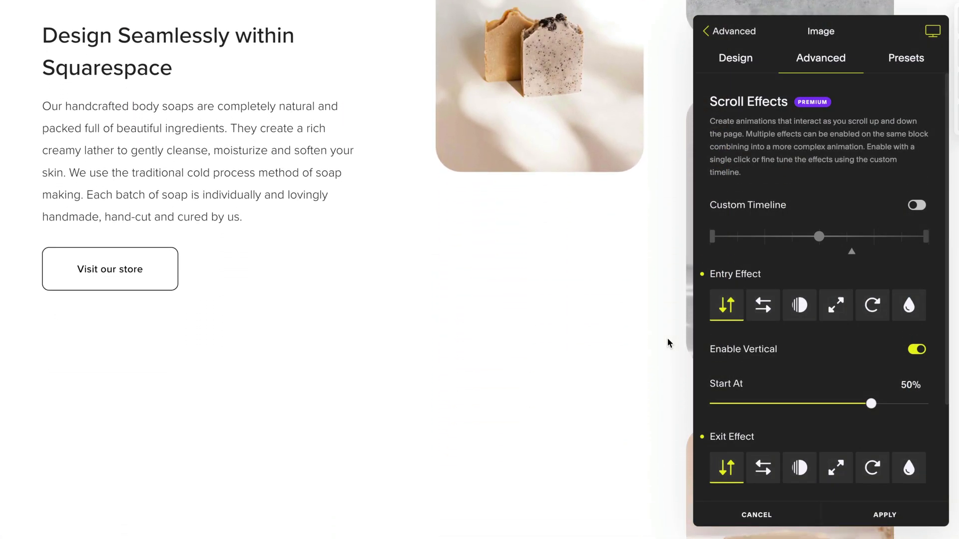
scroll(669, 343, up, 4)
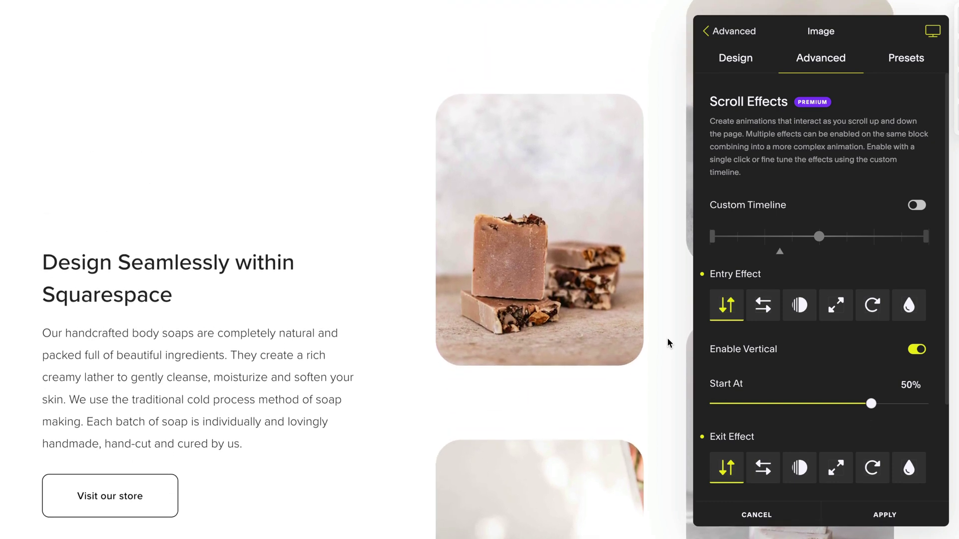
scroll(669, 343, down, 2)
scroll(670, 343, down, 1)
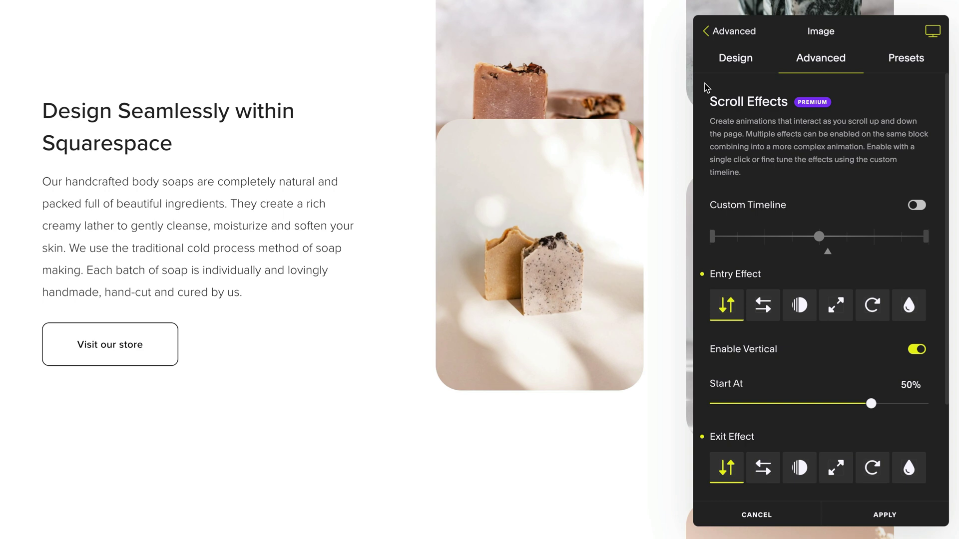
Set the lower soap image's Layer to a Custom level of 4, after trying back and front
click(706, 31)
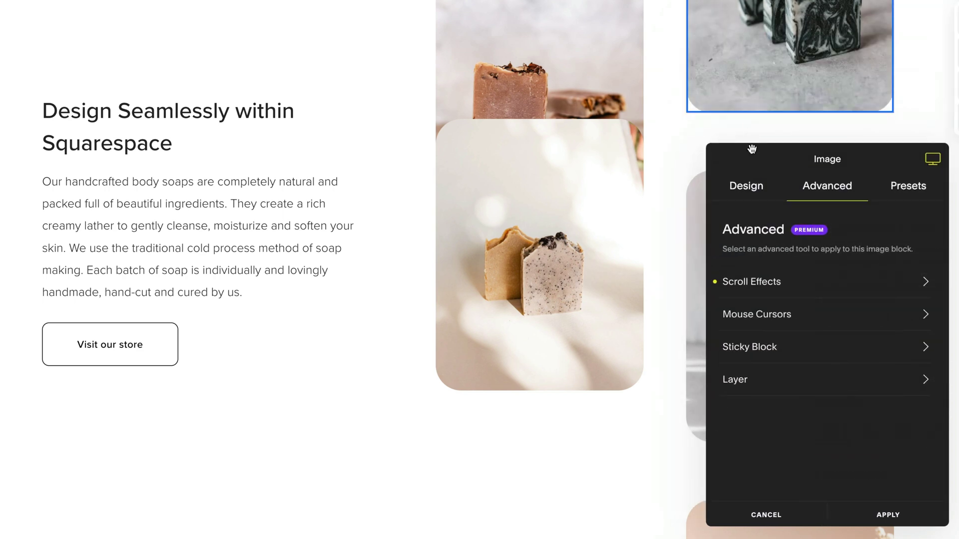
click(828, 379)
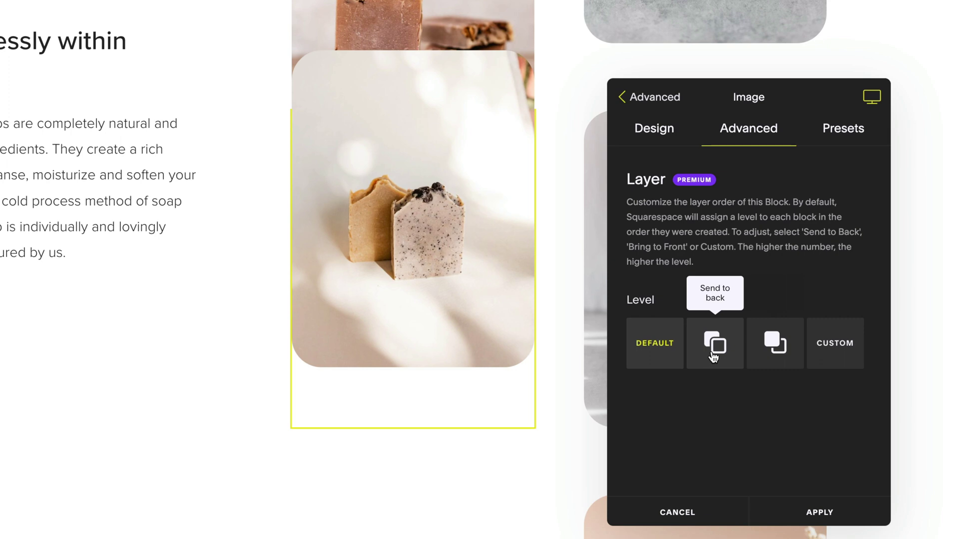
click(713, 356)
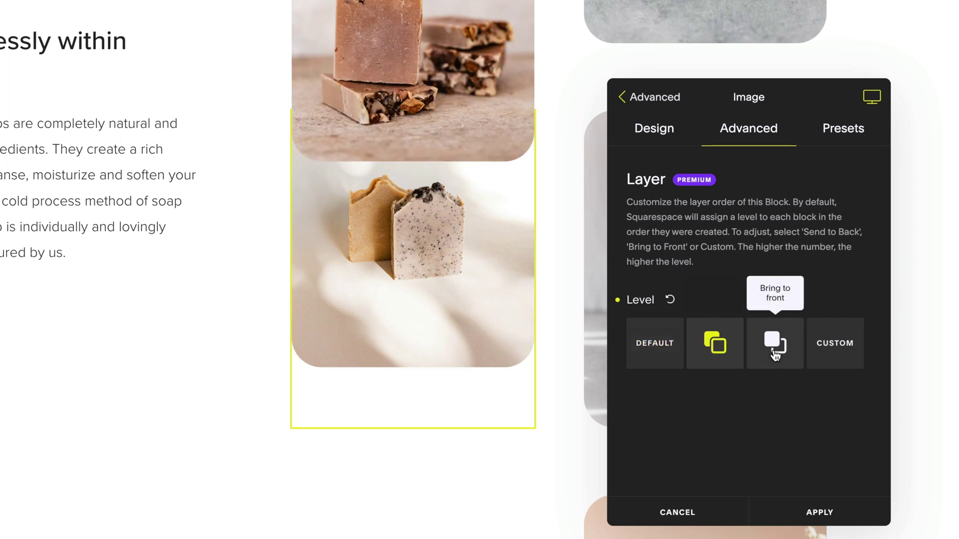
click(775, 355)
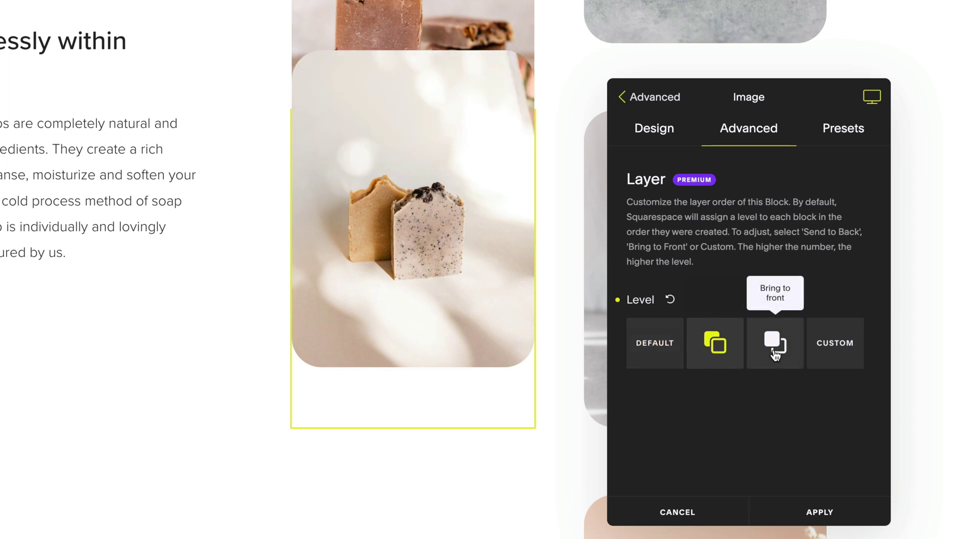
click(829, 355)
mouse_move(634, 424)
mouse_down()
mouse_move(652, 424)
mouse_move(638, 425)
mouse_up()
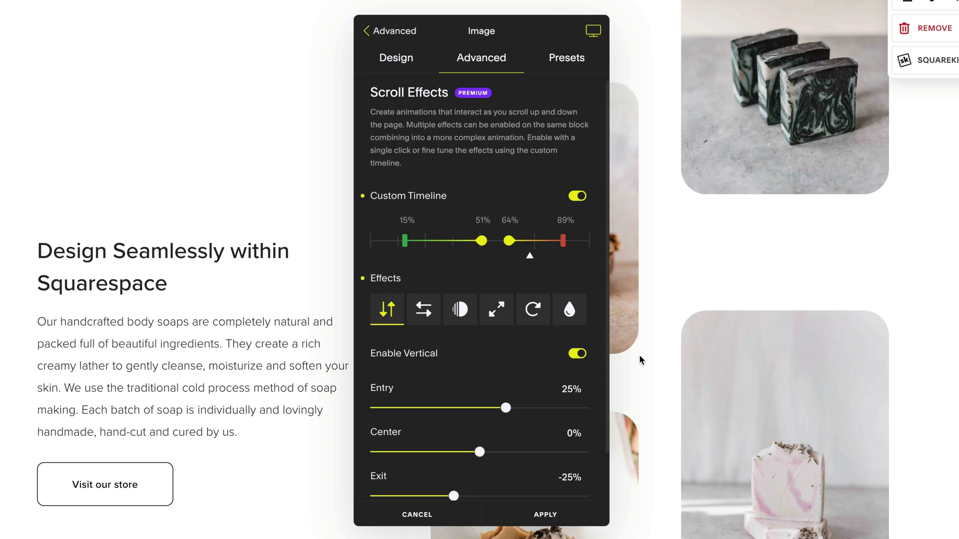
Merge the image's middle custom-timeline point into the 51% point, leaving 15%, 51% and 89%
scroll(640, 360, up, 2)
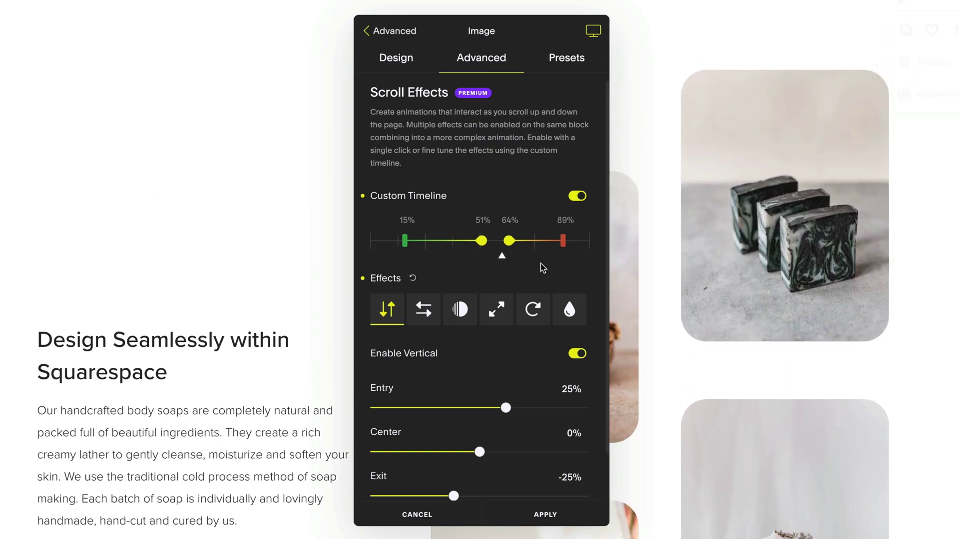
drag(520, 241, 482, 242)
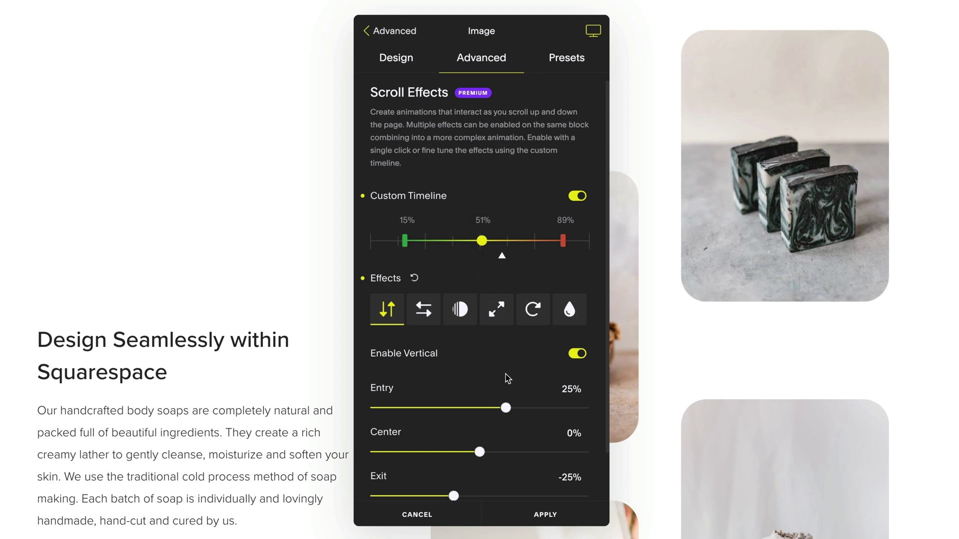